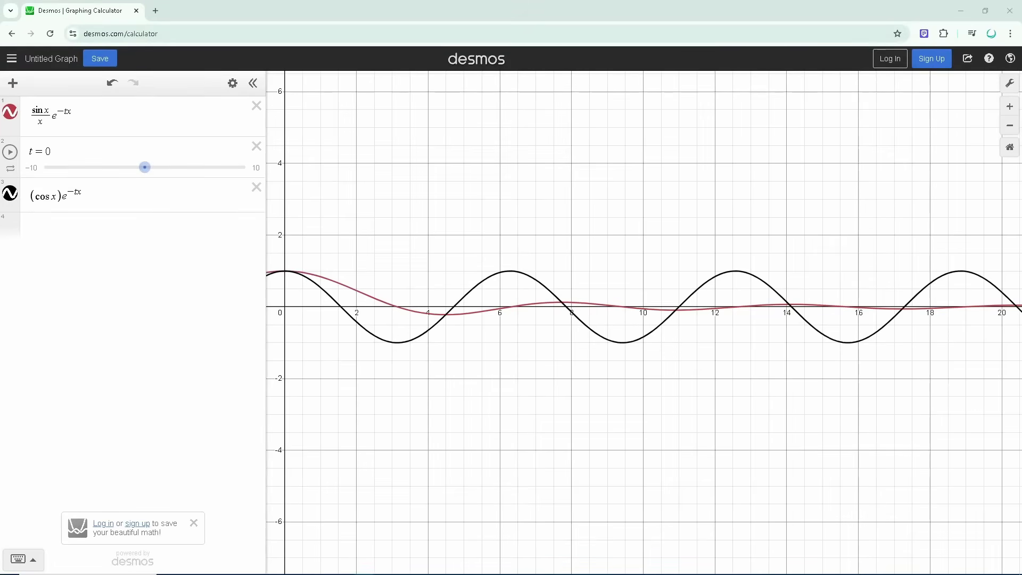
drag(897, 348, 951, 297)
scroll(436, 327, up, 3)
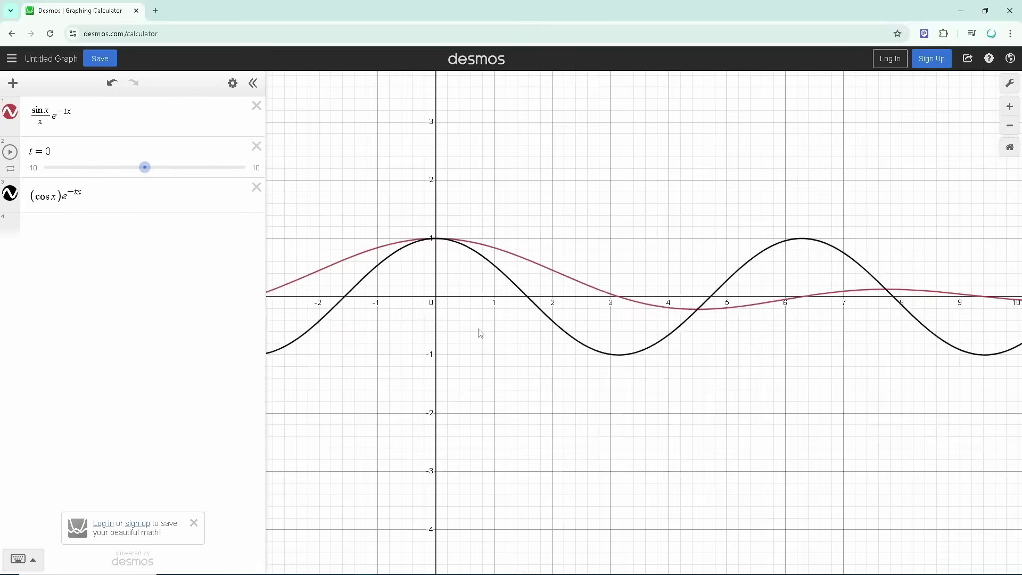
scroll(523, 359, up, 2)
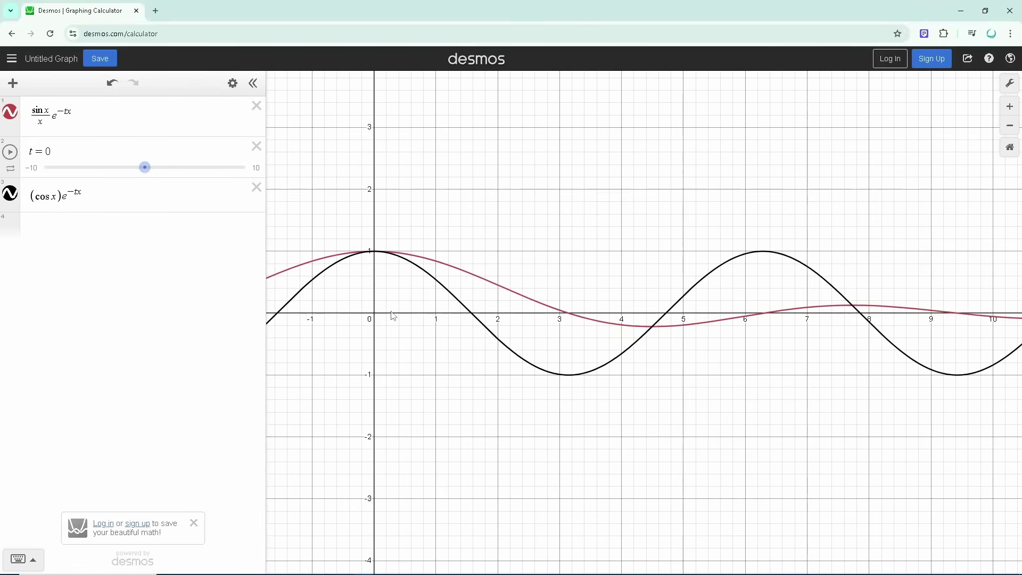
drag(669, 367, 265, 338)
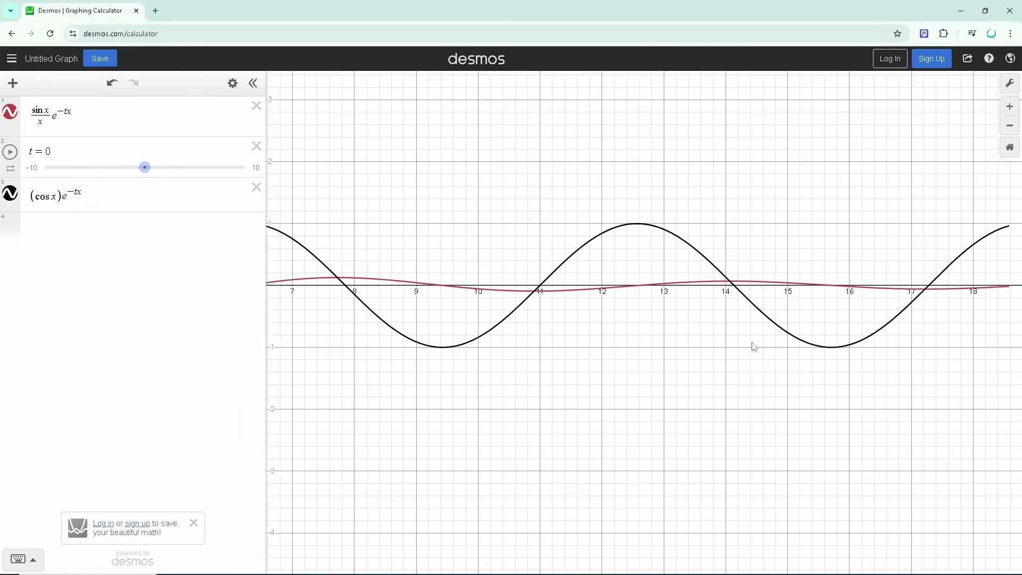
mouse_move(753, 347)
mouse_down()
mouse_move(401, 326)
mouse_move(848, 350)
mouse_up()
drag(406, 315, 949, 316)
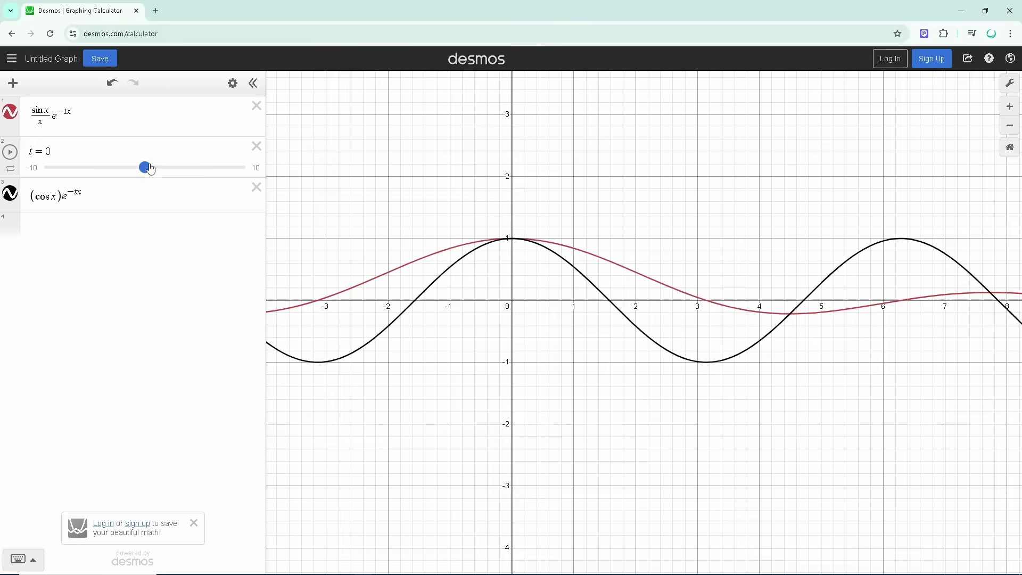
drag(147, 169, 147, 170)
click(583, 271)
scroll(588, 341, down, 2)
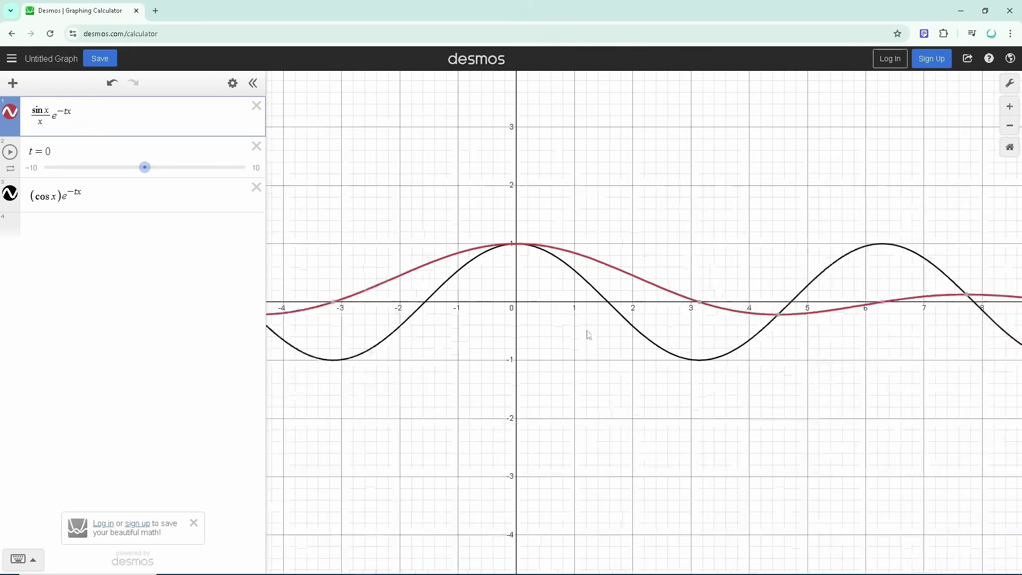
scroll(609, 397, up, 2)
drag(684, 417, 724, 388)
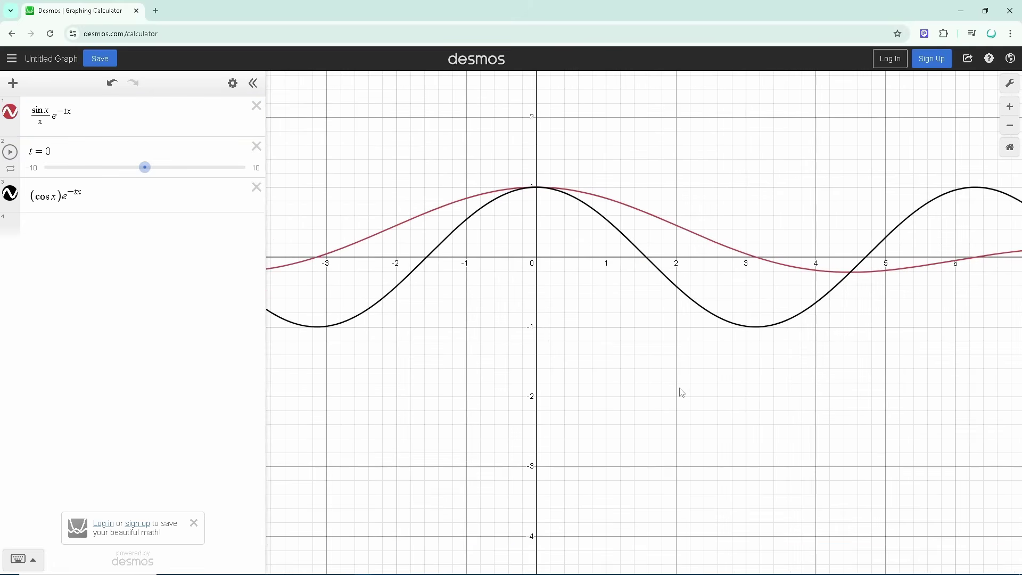
scroll(676, 381, up, 1)
scroll(676, 381, up, 1)
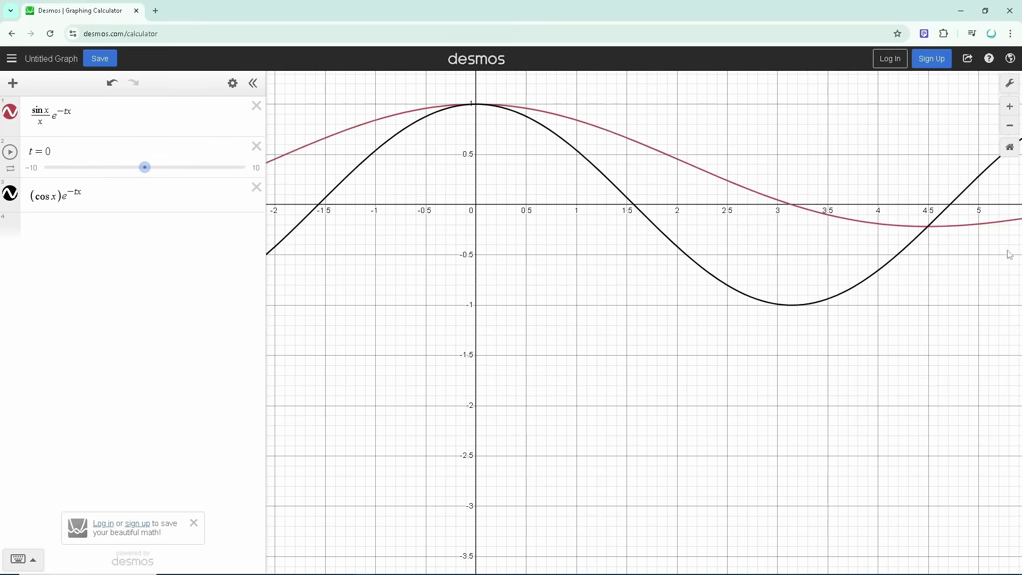
click(1009, 126)
click(1009, 126)
click(1010, 126)
drag(944, 255, 744, 271)
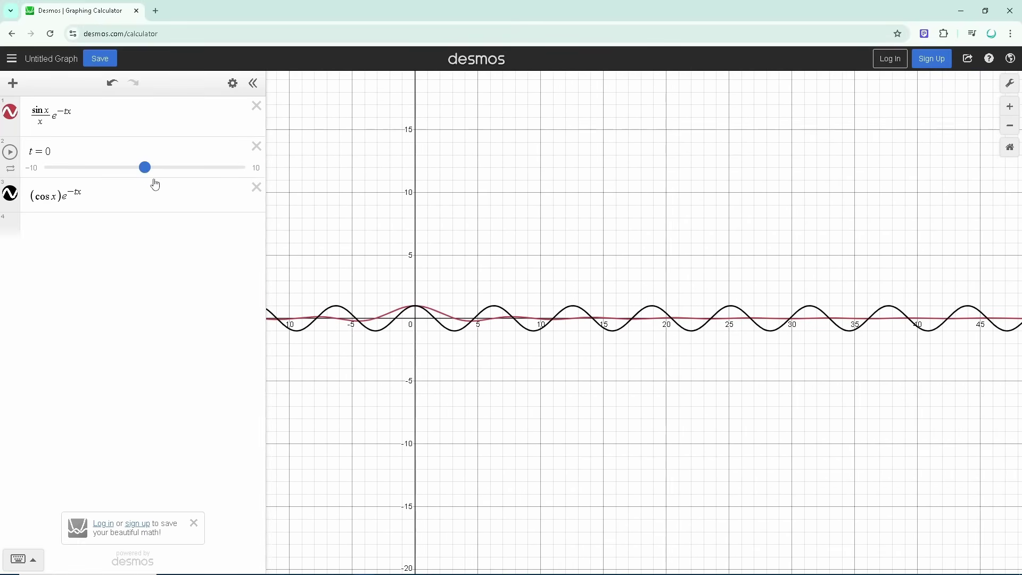
drag(148, 173, 149, 174)
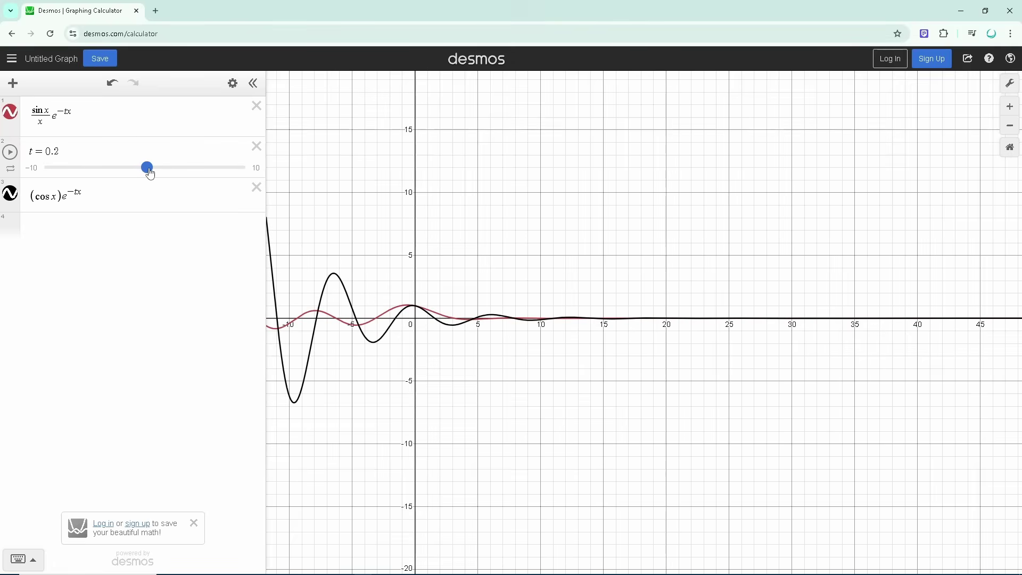
drag(150, 174, 246, 187)
drag(1004, 376, 589, 372)
mouse_move(274, 325)
mouse_down()
mouse_move(545, 359)
mouse_move(519, 347)
mouse_move(880, 346)
mouse_up()
drag(573, 407, 811, 371)
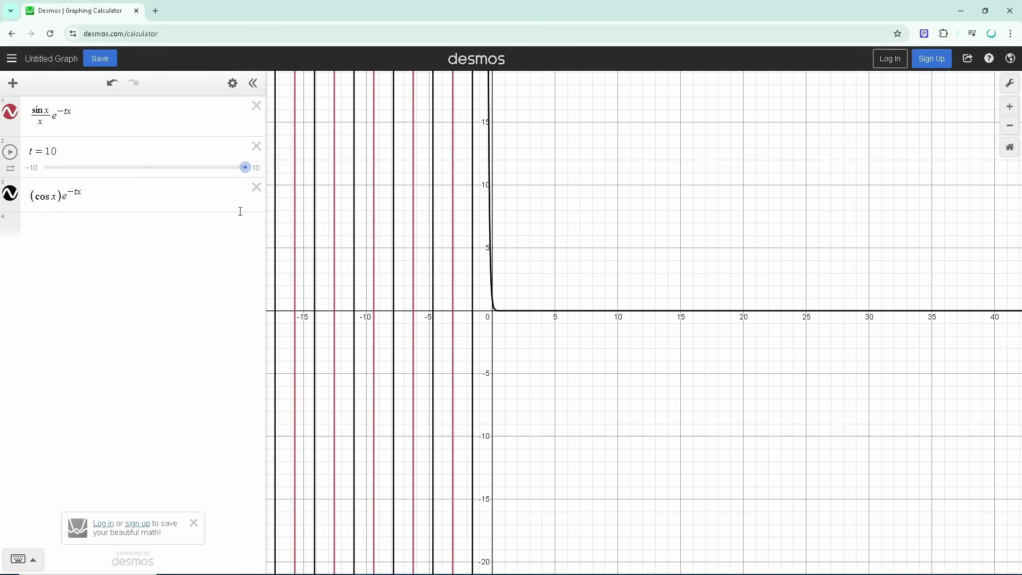
drag(245, 171, 145, 174)
Add the expression e^-x as a new row and hide the sin(x)/x and cos(x) damped curves
click(68, 228)
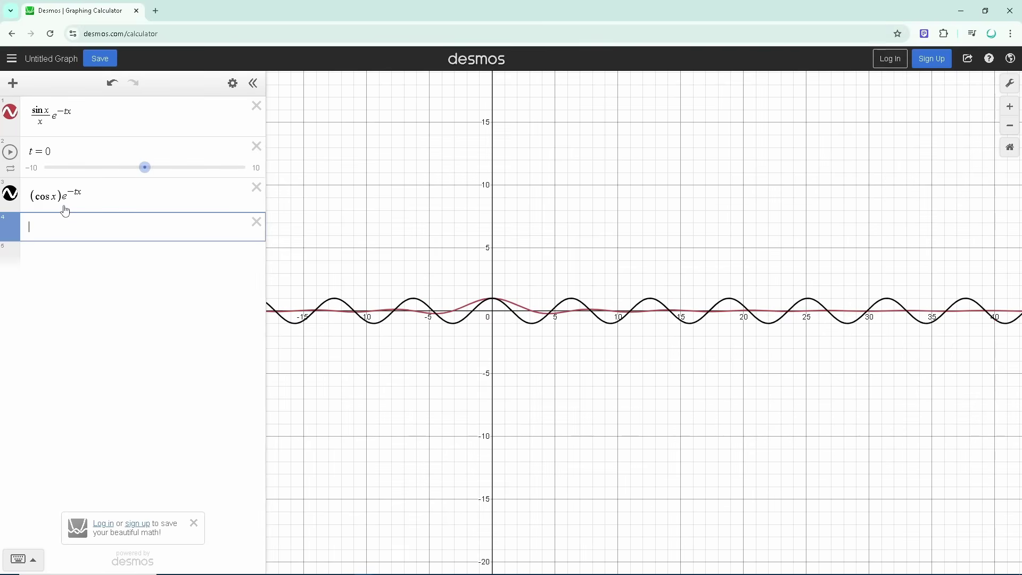
text(e^-x)
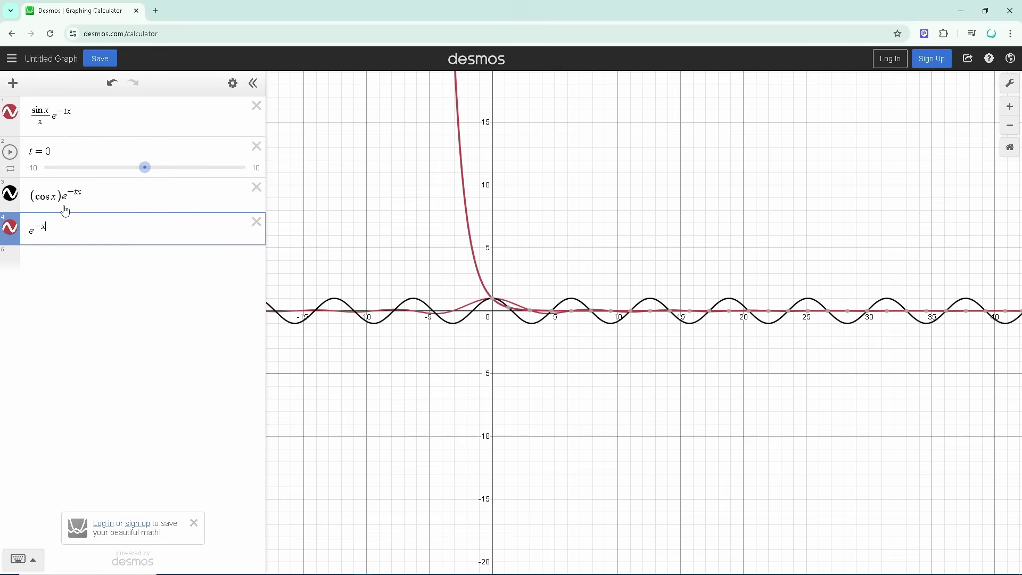
click(21, 122)
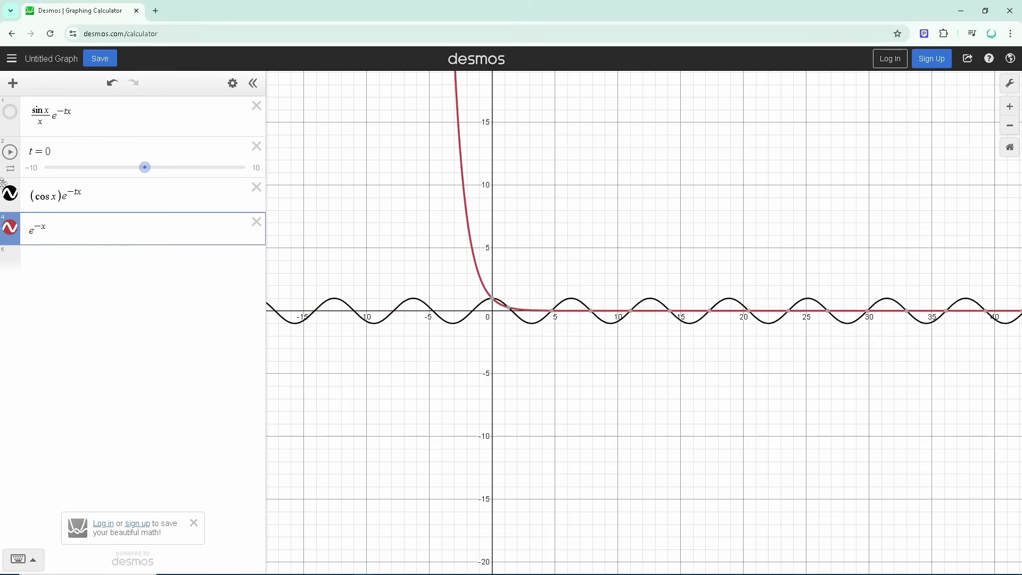
click(10, 200)
Zoom in on the e^(−x) curve and trace it rightward to where it nears zero
drag(660, 266, 654, 376)
drag(512, 424, 530, 377)
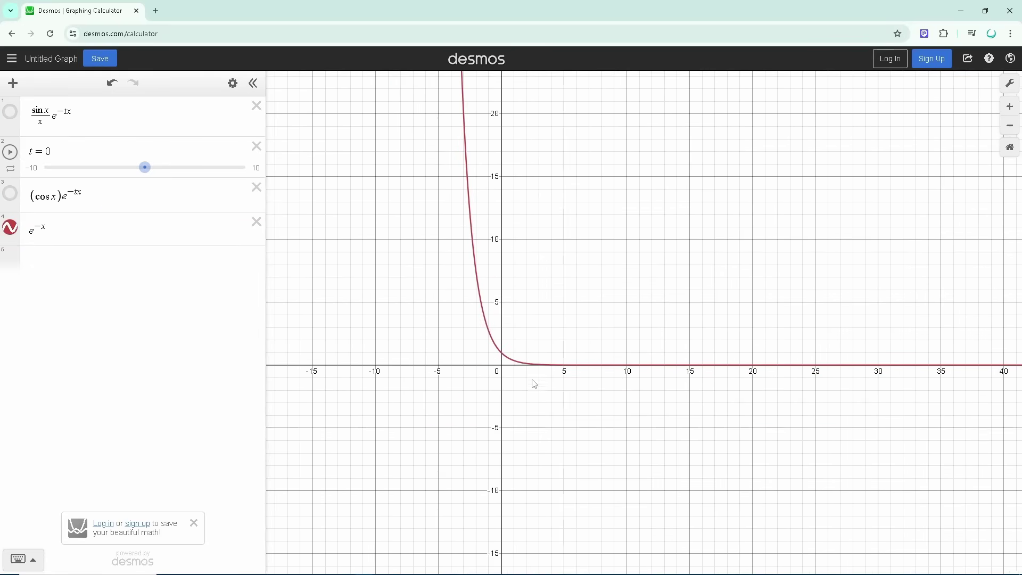
click(1012, 104)
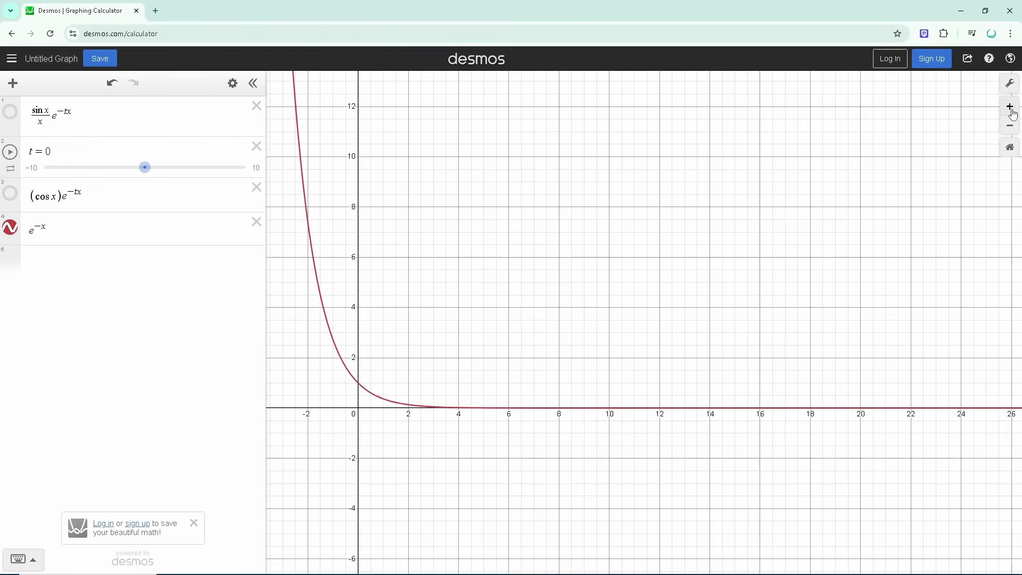
scroll(719, 349, up, 5)
drag(413, 415, 693, 386)
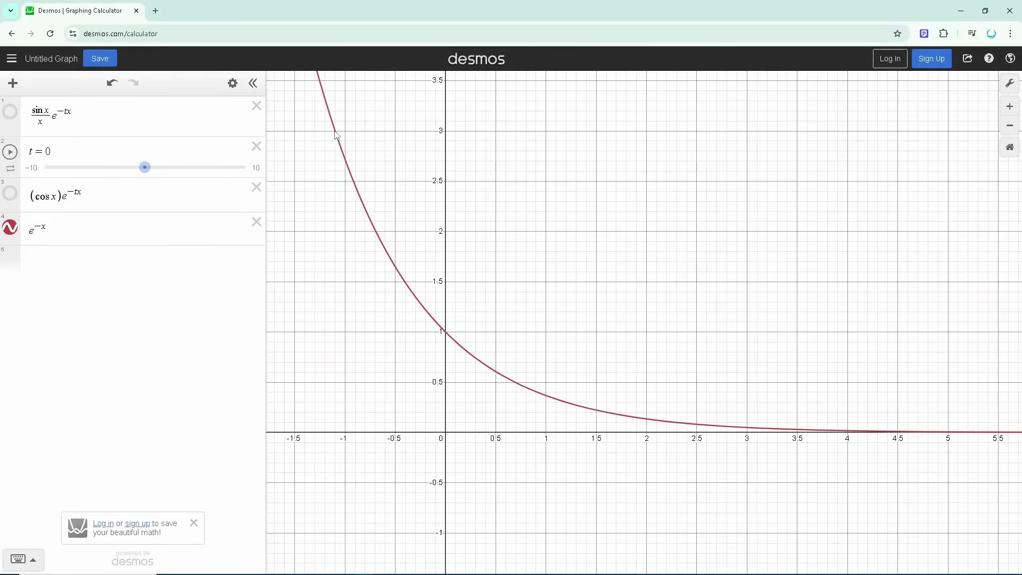
mouse_move(336, 135)
mouse_down()
mouse_move(414, 295)
mouse_move(490, 388)
mouse_move(520, 406)
mouse_move(637, 458)
mouse_move(880, 504)
mouse_move(606, 401)
mouse_move(803, 400)
mouse_up()
mouse_move(879, 457)
mouse_down()
mouse_move(579, 424)
mouse_move(869, 423)
mouse_up()
drag(612, 355, 731, 358)
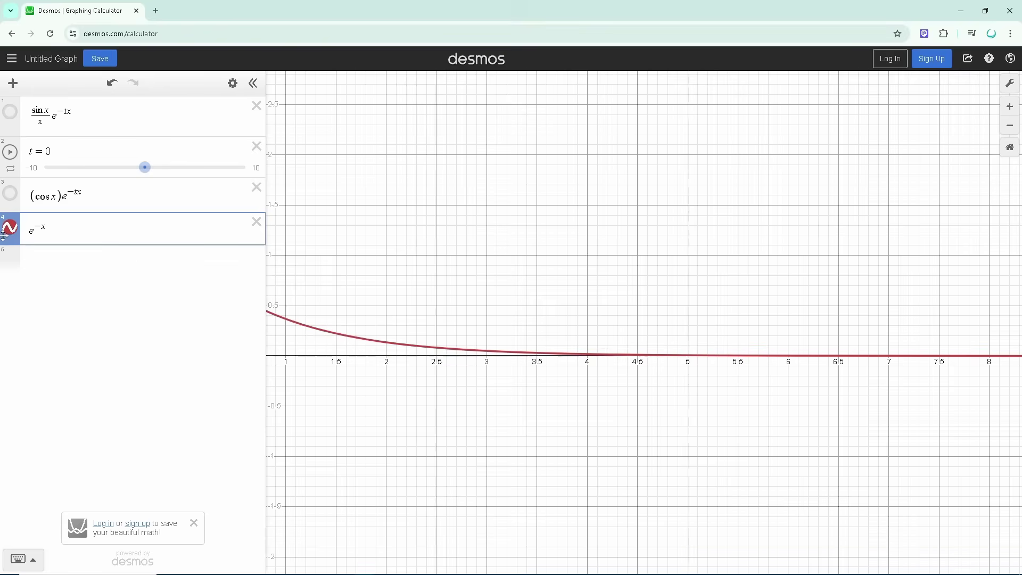
Show the sin(x)/x and cos(x) damped curves again, hide e^(−x), and place the origin at the left
click(11, 195)
click(9, 227)
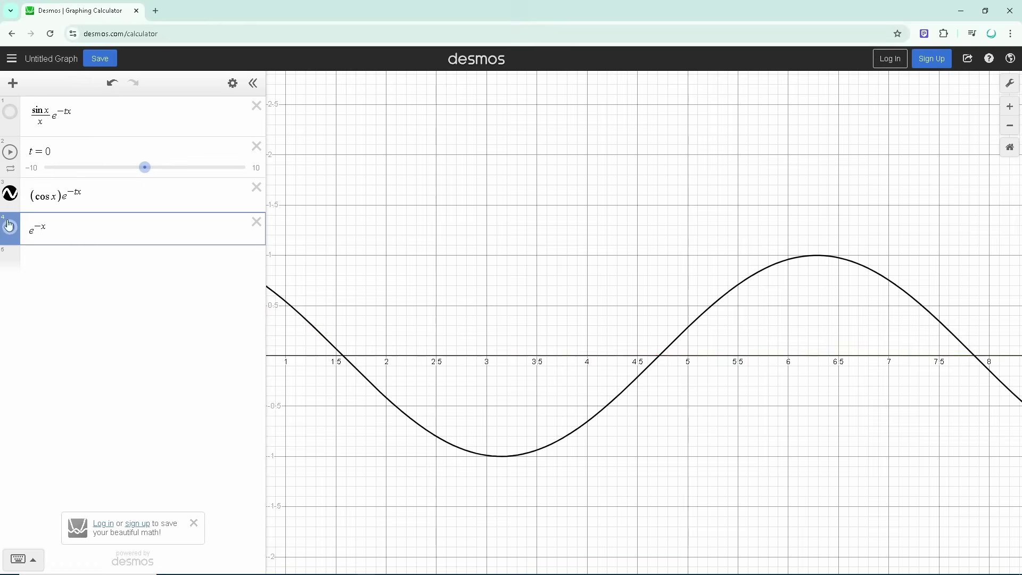
click(10, 111)
drag(482, 273, 738, 255)
drag(511, 314, 456, 278)
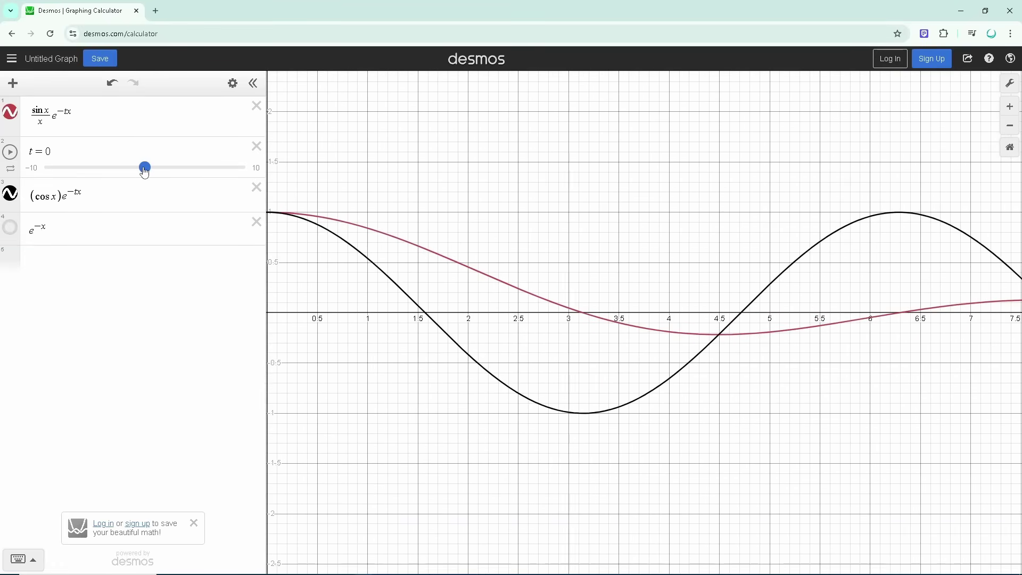
Raise the t slider to 9.2 and trace the collapsed cos(x) curve along the axis
drag(145, 169, 237, 170)
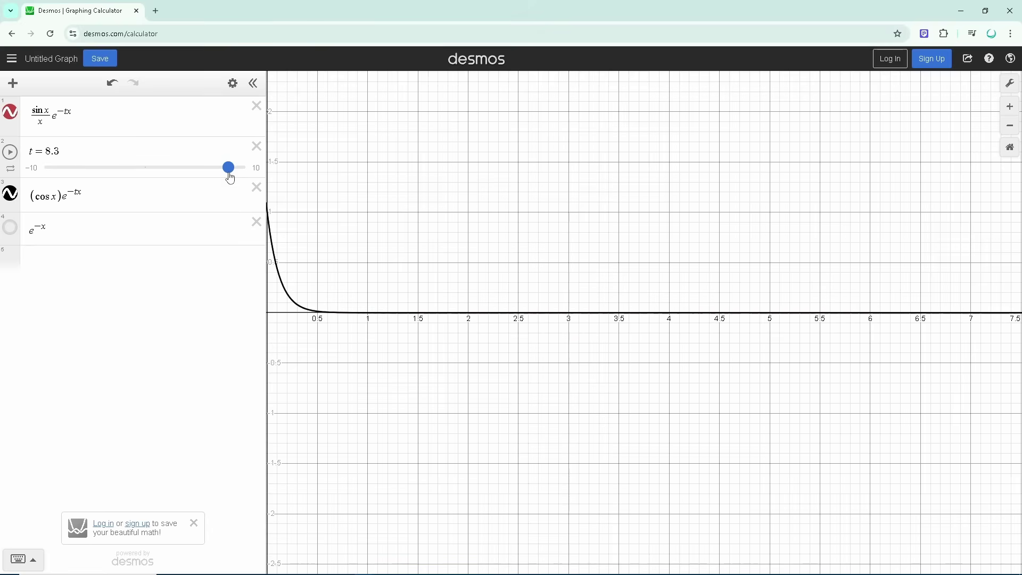
drag(232, 177, 239, 177)
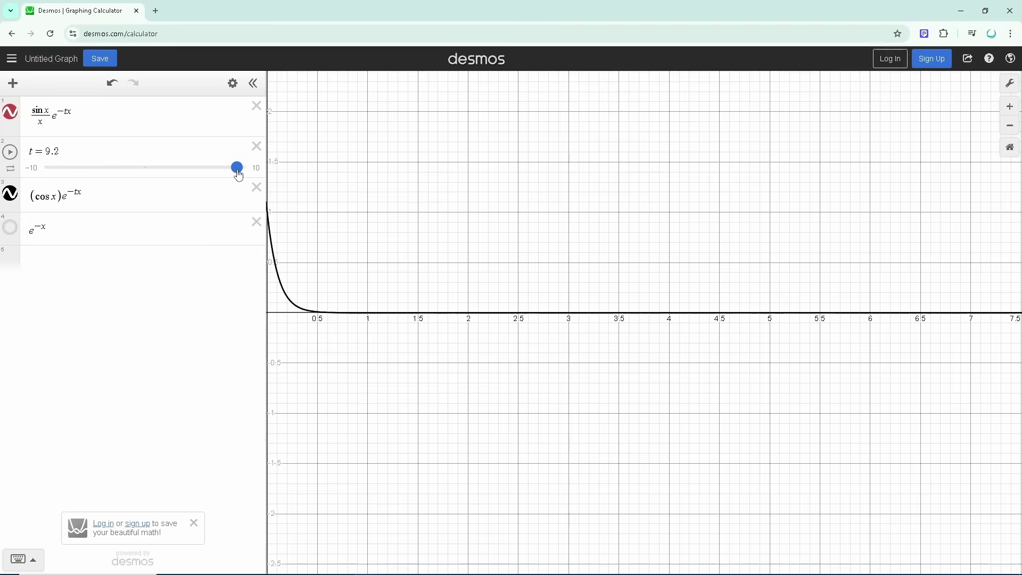
mouse_move(381, 313)
mouse_down()
mouse_move(661, 312)
mouse_move(721, 300)
mouse_move(864, 311)
mouse_move(687, 347)
mouse_move(705, 317)
mouse_move(707, 333)
mouse_move(590, 325)
mouse_up()
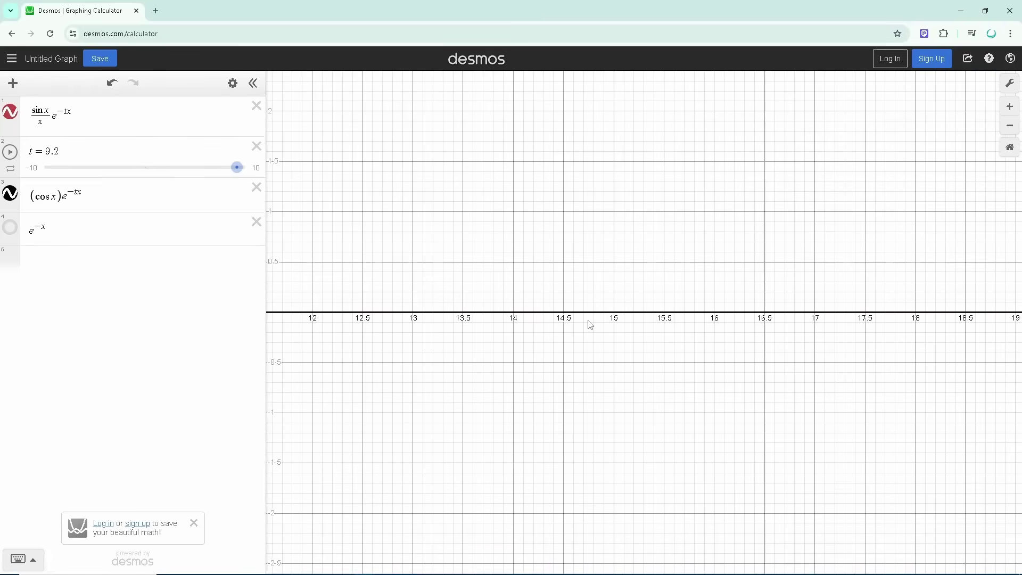
Pan back to the origin and drag the t slider down to −1.9
drag(732, 314, 958, 317)
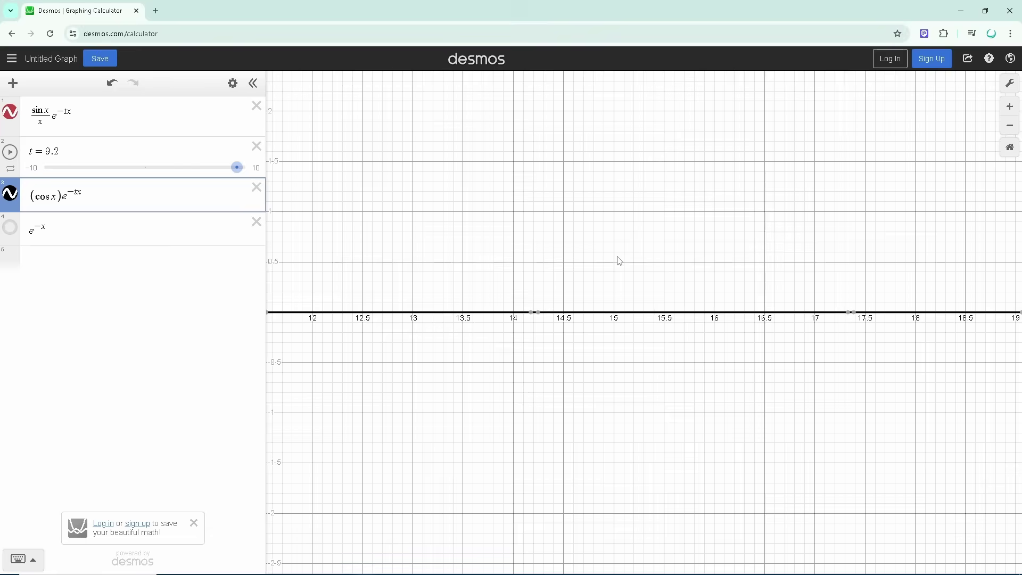
drag(619, 260, 735, 266)
drag(452, 303, 629, 299)
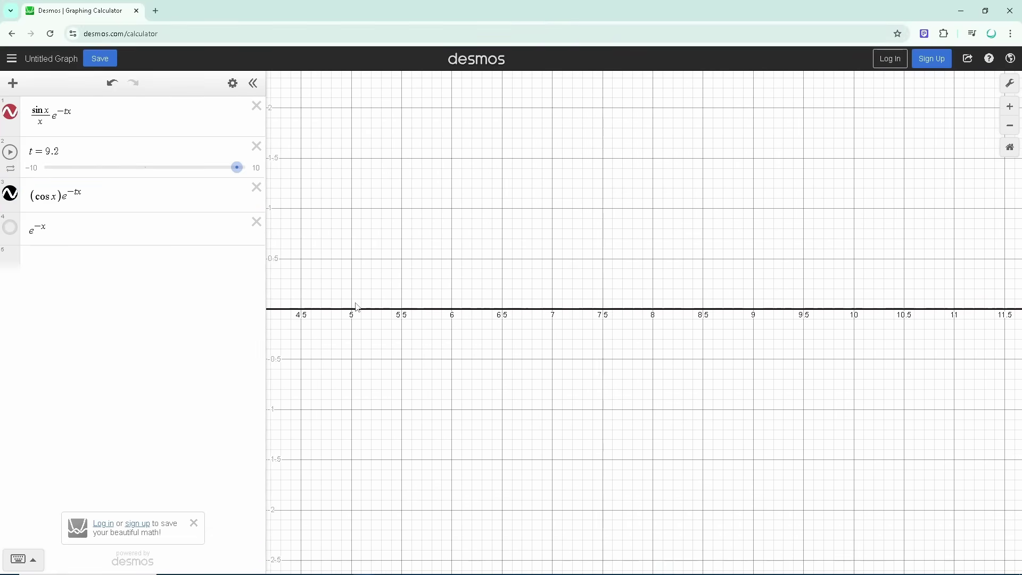
drag(429, 292, 858, 288)
drag(527, 308, 647, 347)
drag(238, 167, 126, 180)
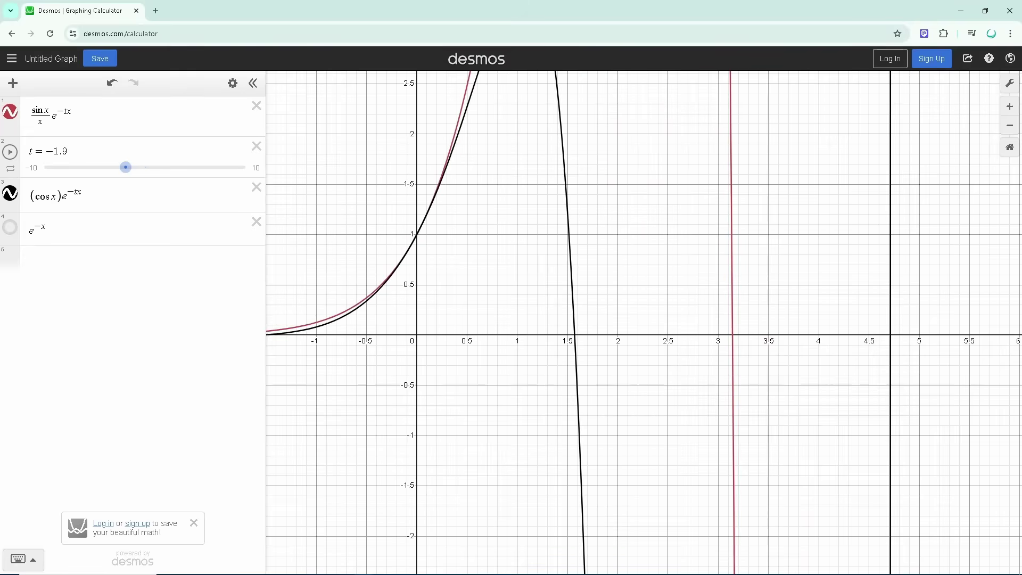